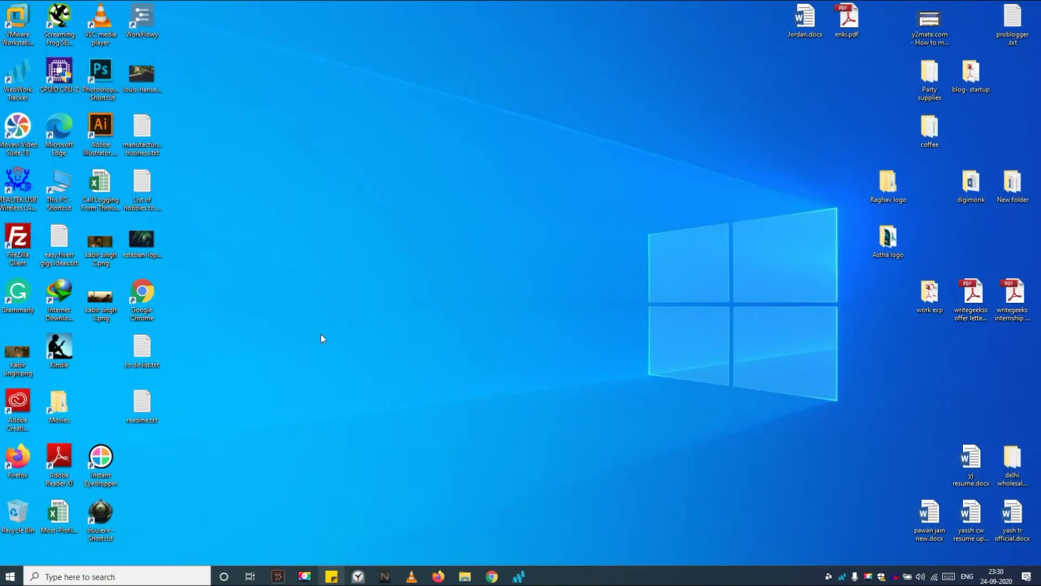
- Search for 'google takeout' in Chrome and open the Google Takeout page from the results
click(492, 576)
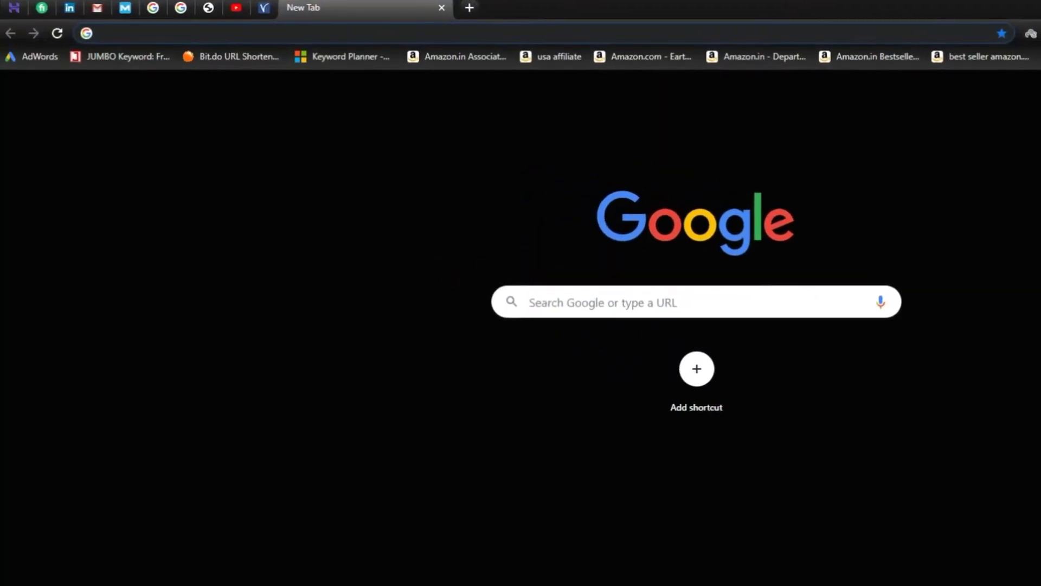
text(google )
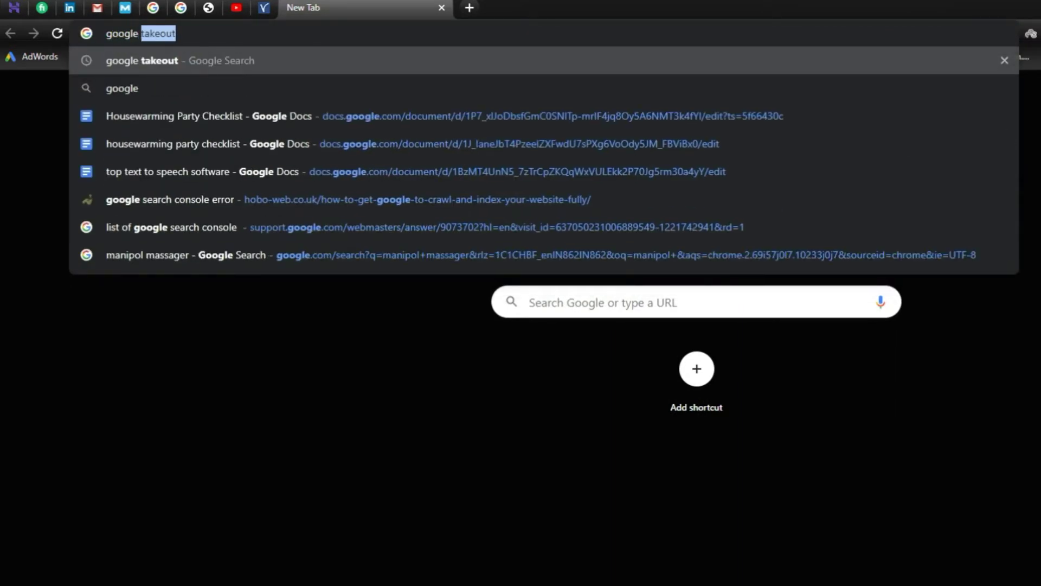
text(takeout)
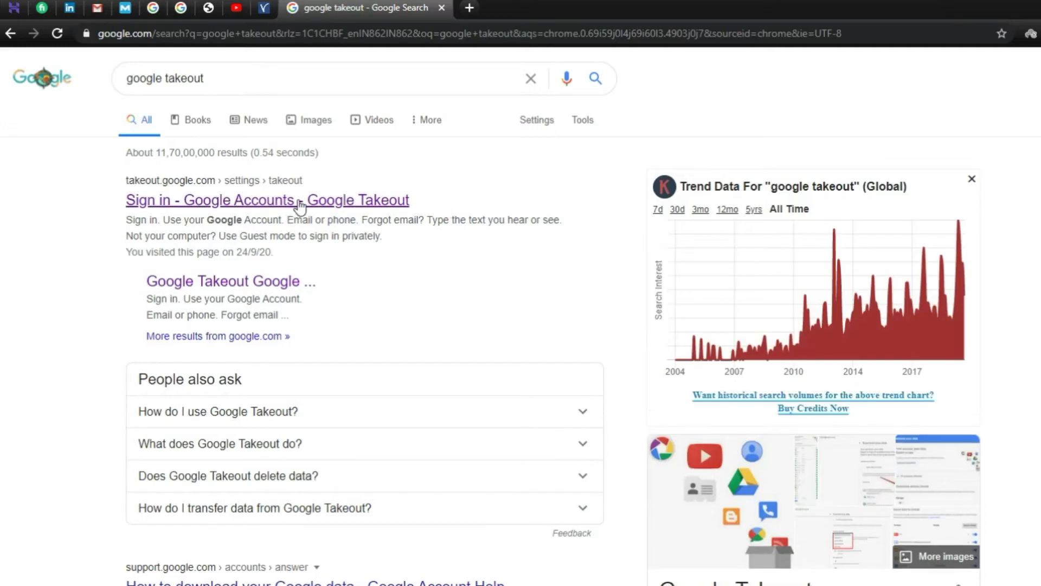
click(298, 201)
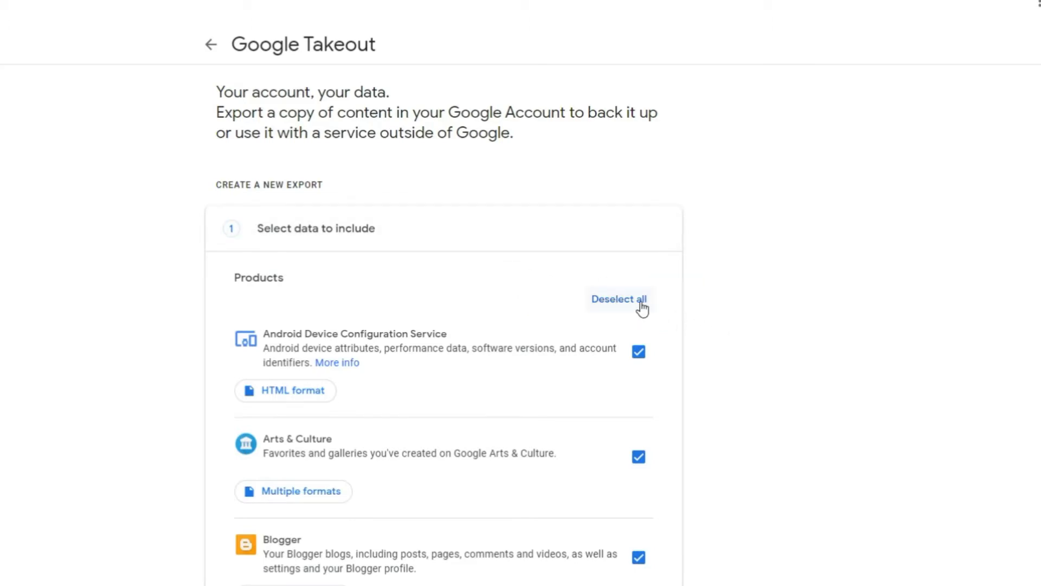
- Deselect all products in the Takeout export list and scroll down through it
scroll(642, 305, down, 1)
scroll(642, 306, up, 1)
click(631, 309)
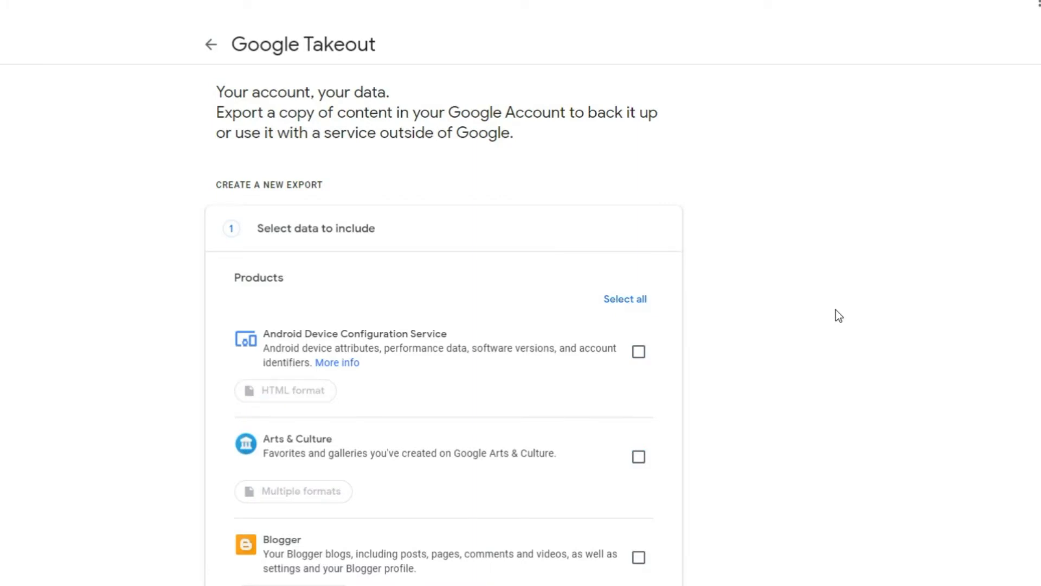
scroll(835, 311, down, 5)
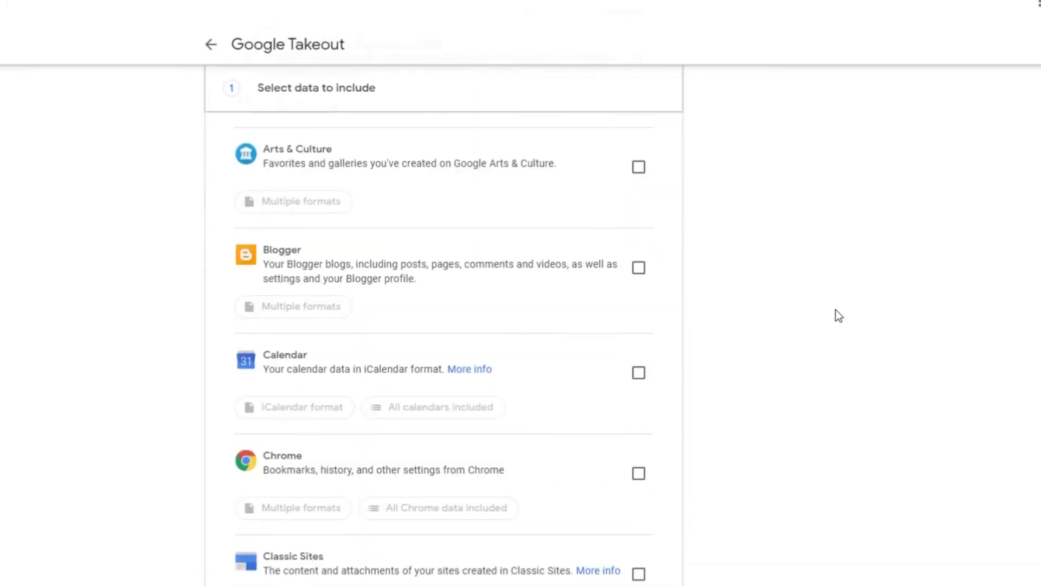
scroll(835, 310, down, 6)
scroll(835, 310, down, 15)
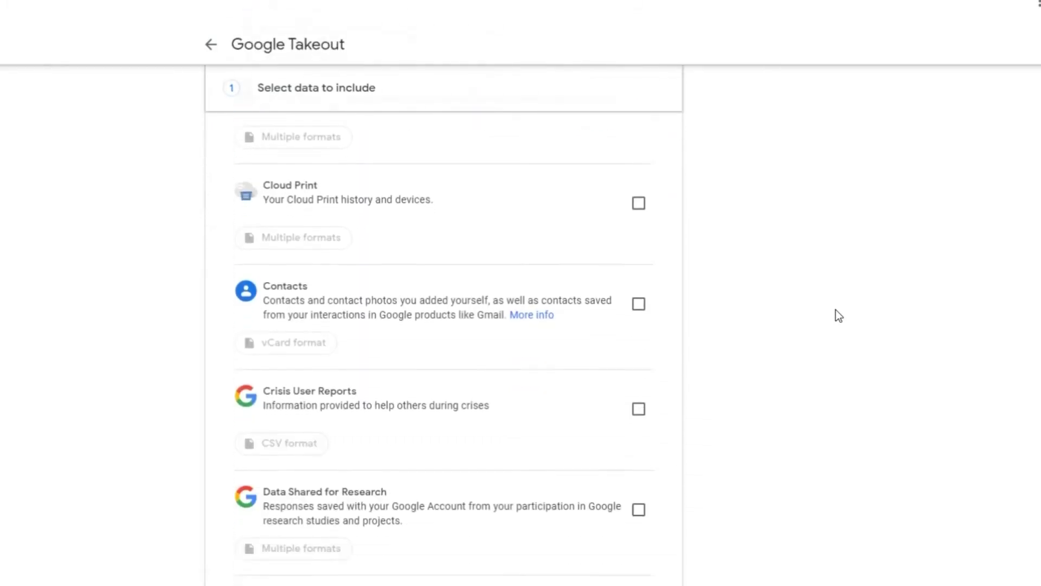
scroll(835, 310, down, 16)
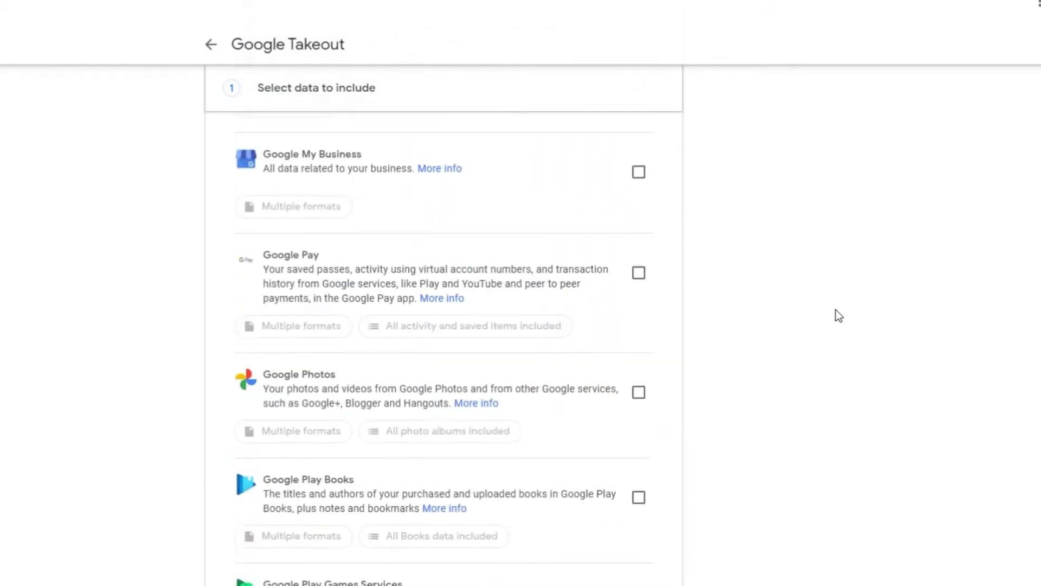
scroll(835, 310, down, 14)
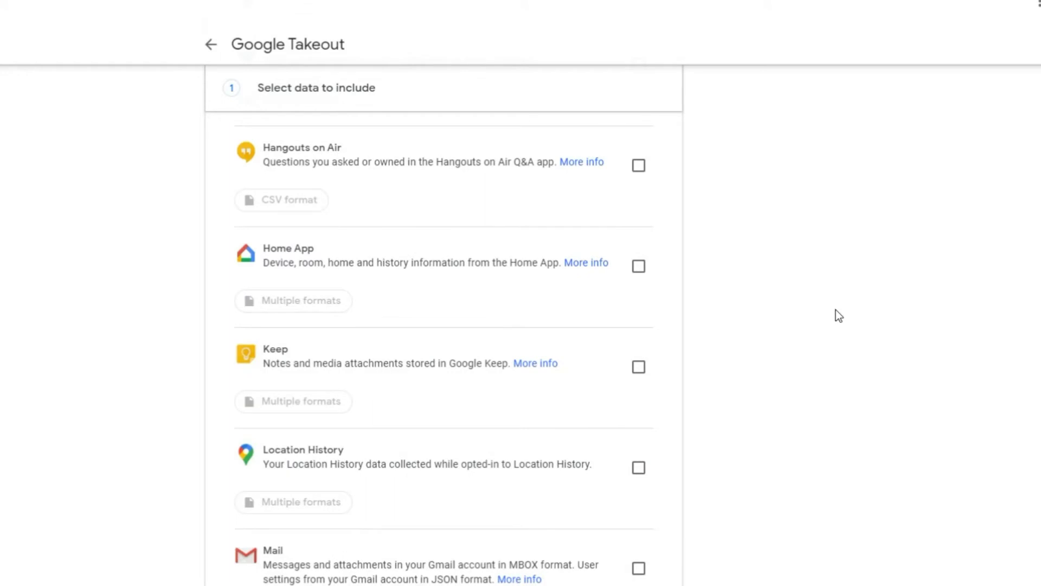
scroll(839, 315, down, 3)
- Tick Mail and confirm that all Mail messages stay included
click(639, 422)
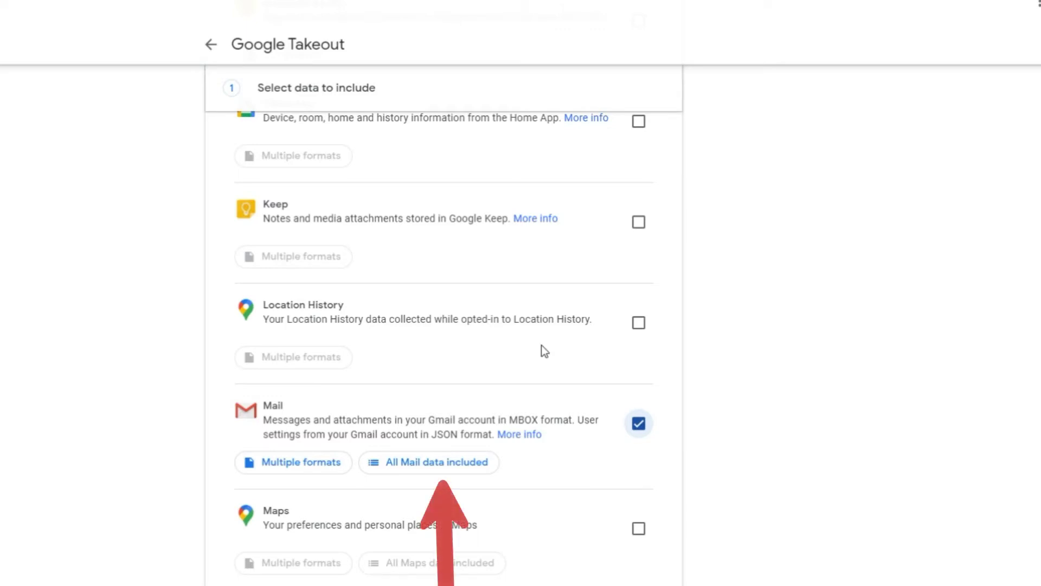
click(408, 462)
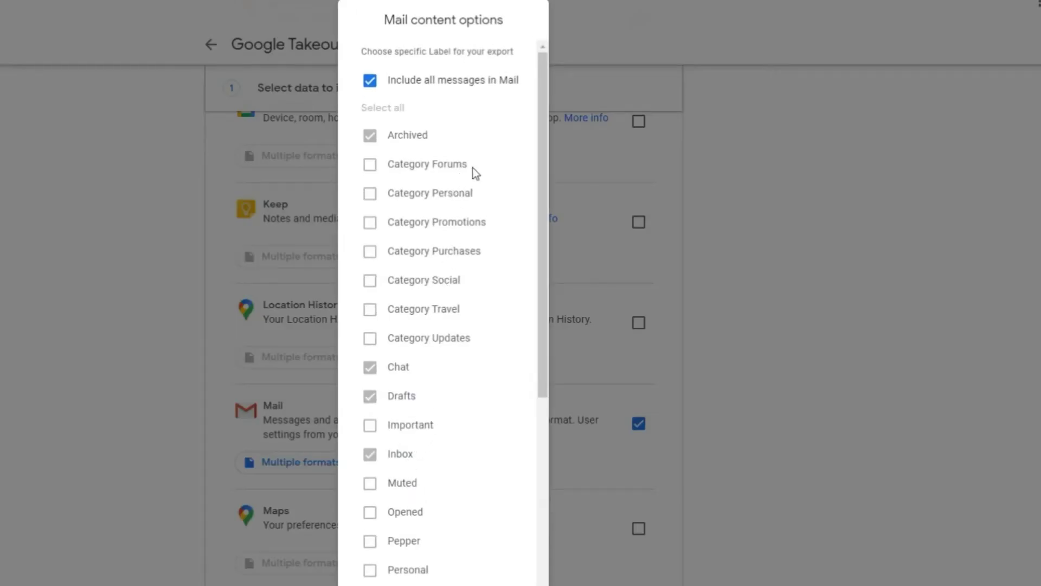
scroll(473, 167, down, 5)
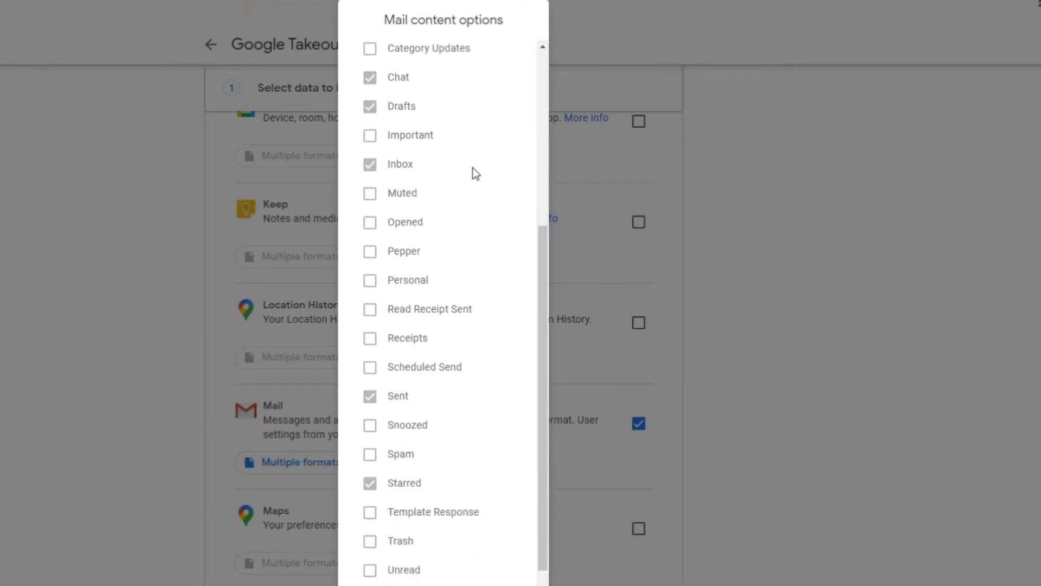
scroll(473, 167, down, 3)
scroll(473, 167, down, 2)
scroll(477, 179, down, 4)
scroll(478, 193, up, 10)
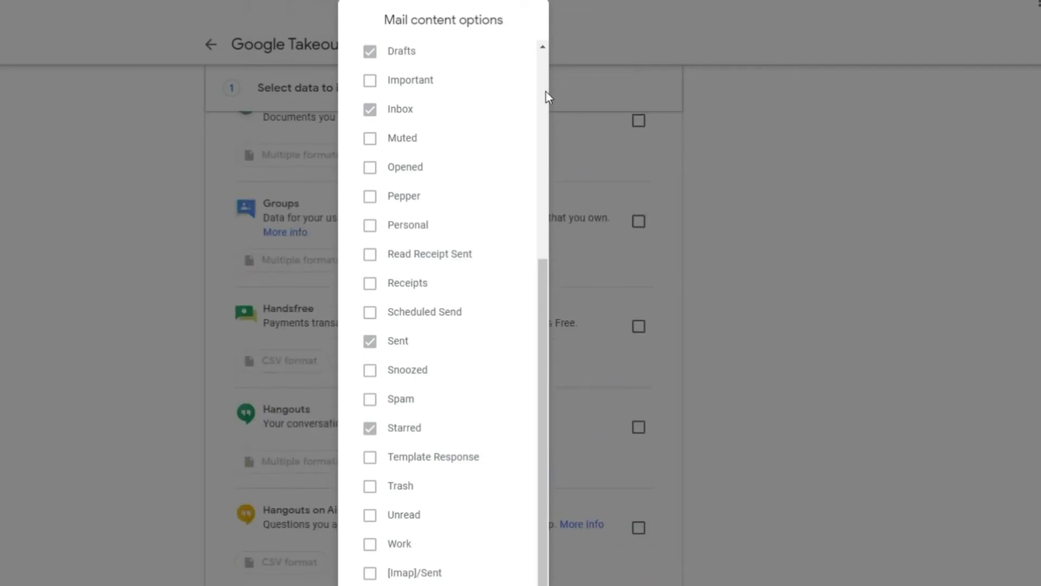
scroll(546, 96, up, 5)
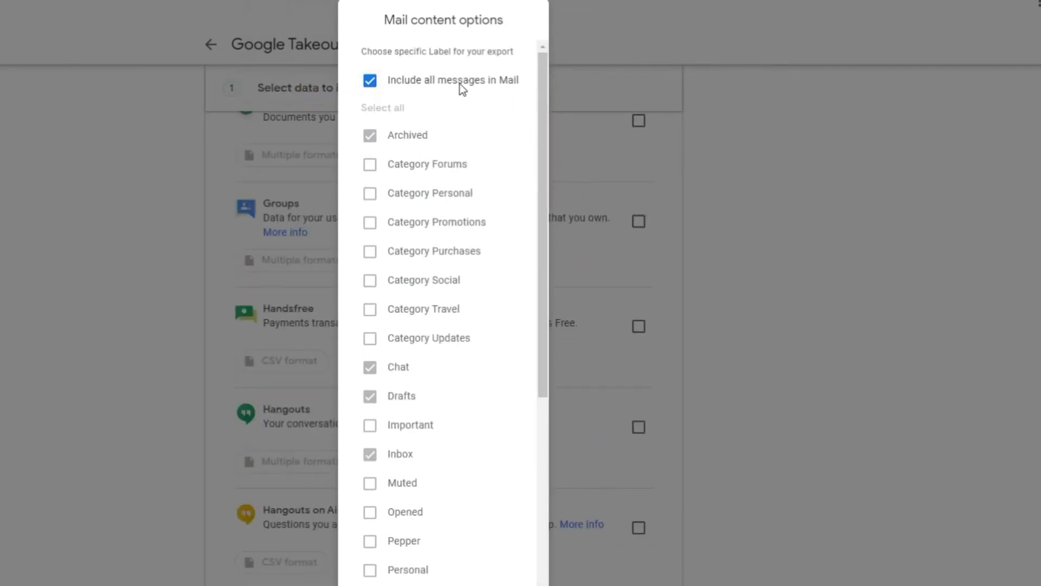
click(818, 274)
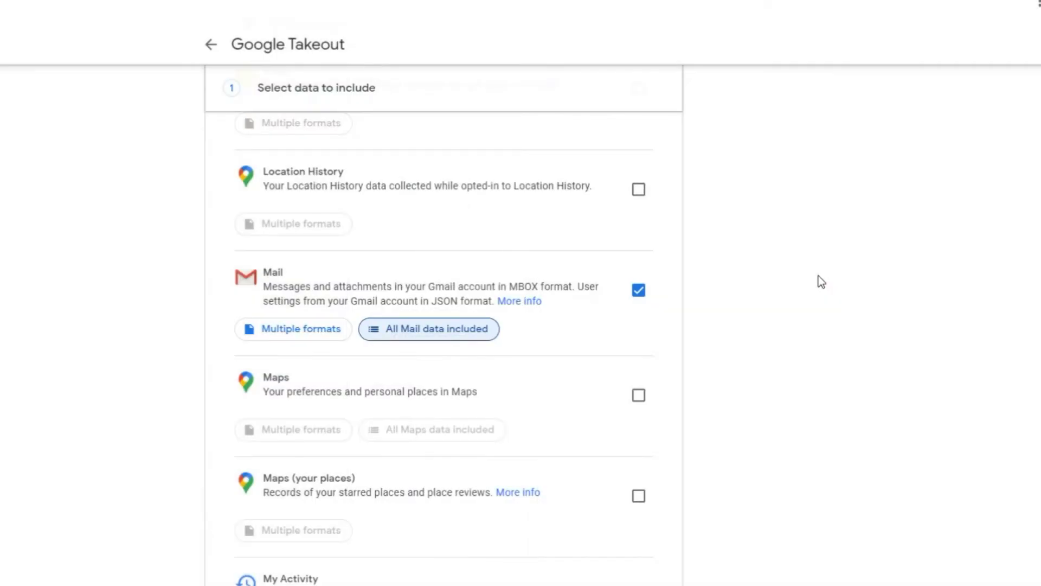
- Advance to step 2 for file type and frequency
scroll(821, 281, down, 15)
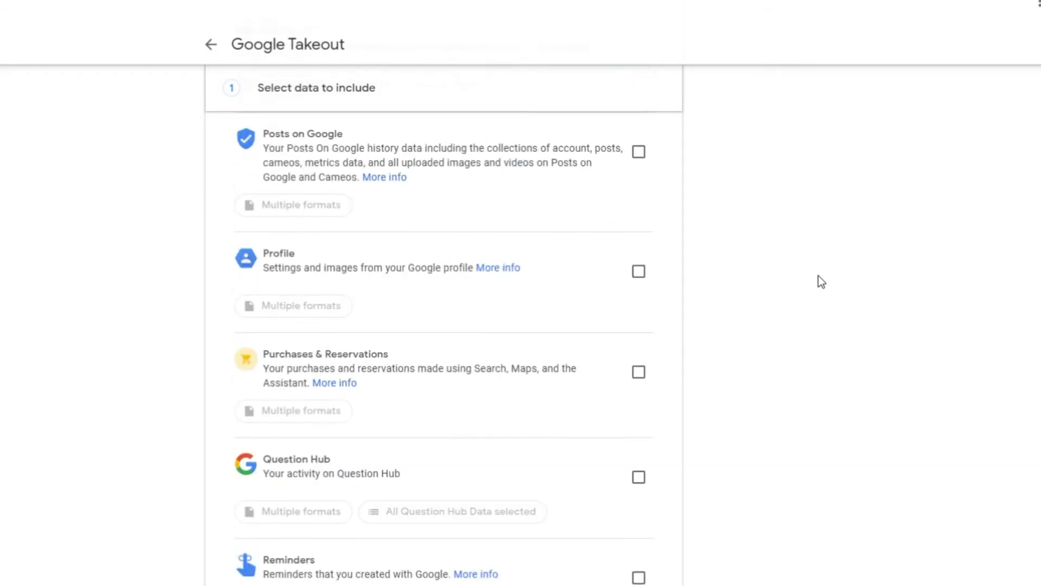
scroll(821, 281, down, 10)
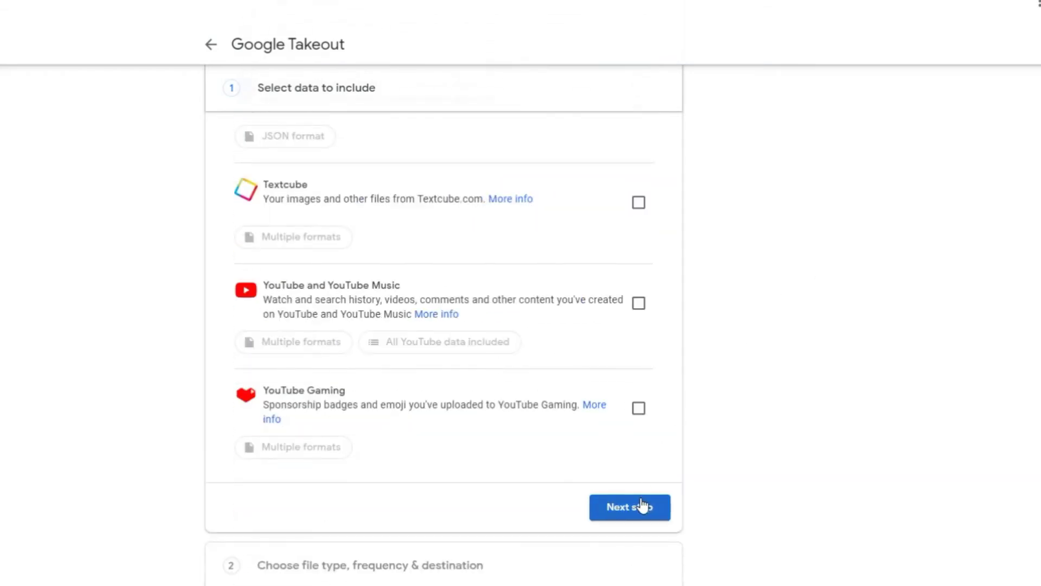
click(642, 506)
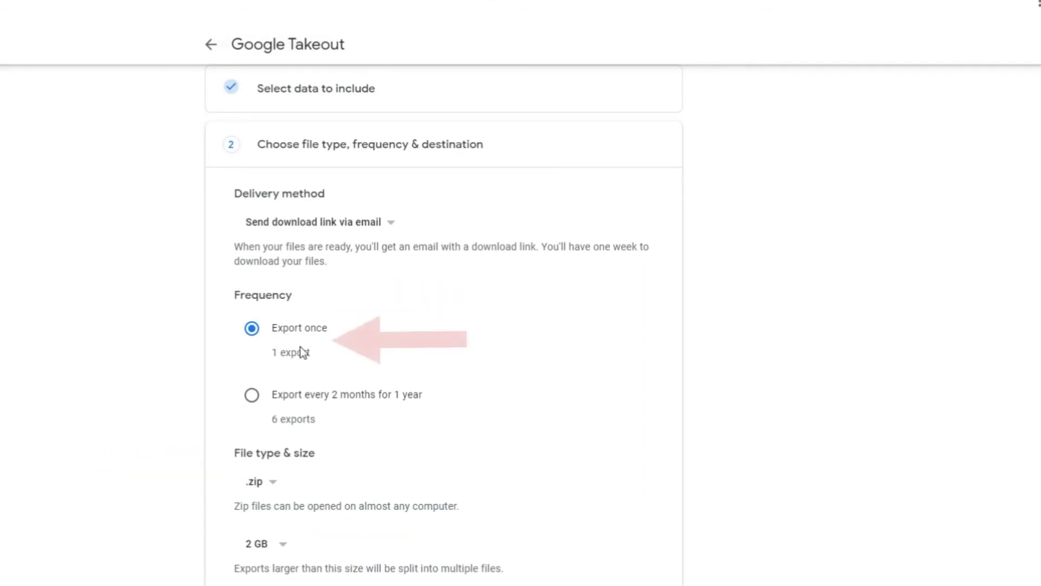
- Set frequency to Export once, file type to .zip, and file size to 2 GB
click(298, 396)
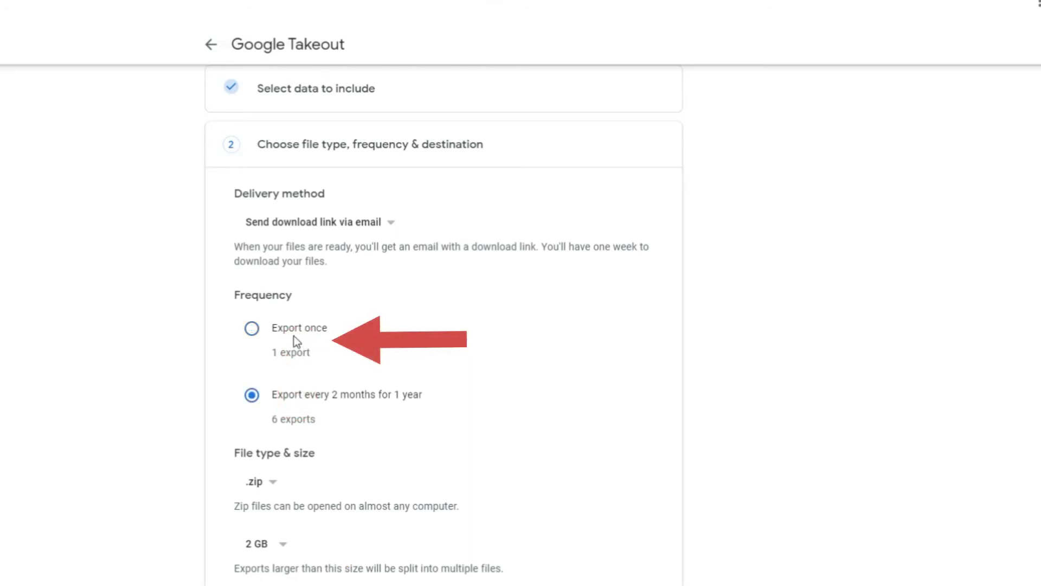
click(294, 335)
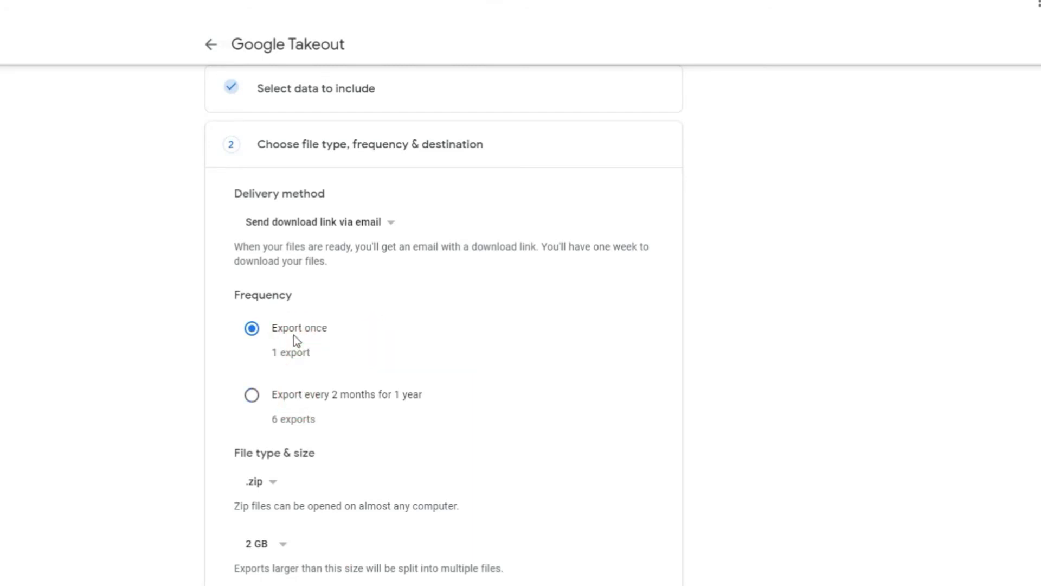
click(271, 485)
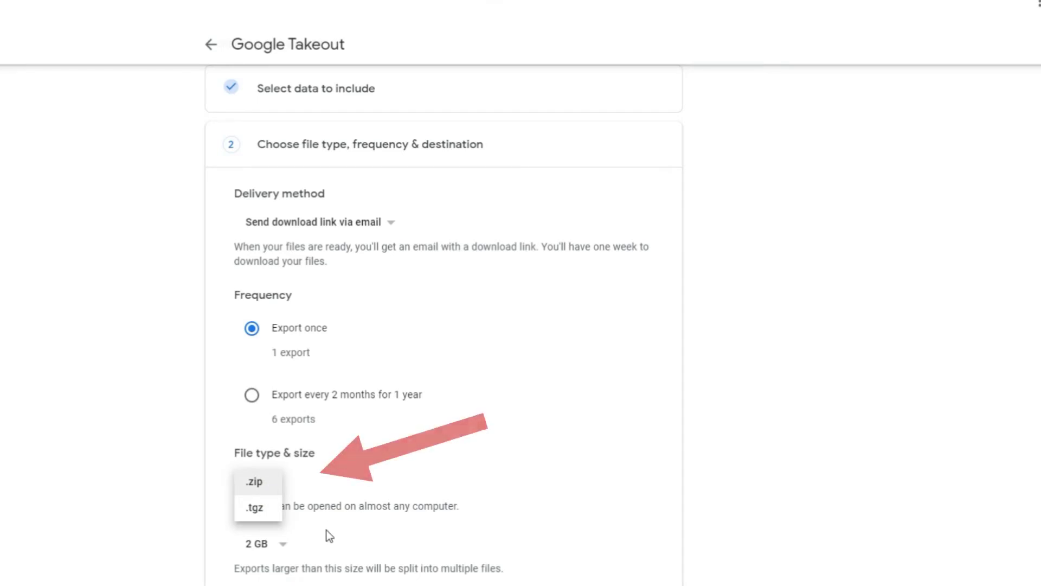
click(349, 494)
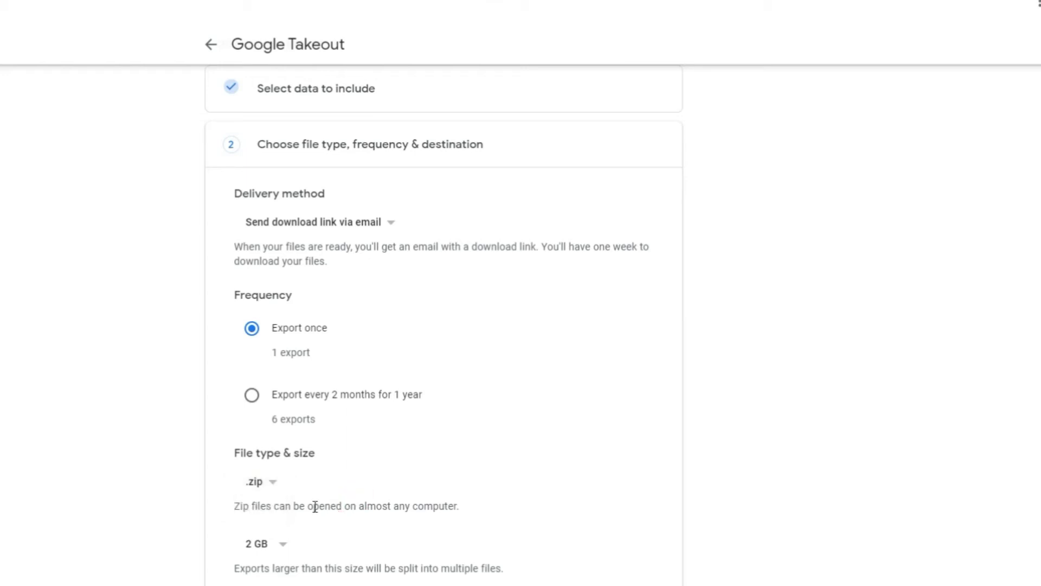
click(275, 544)
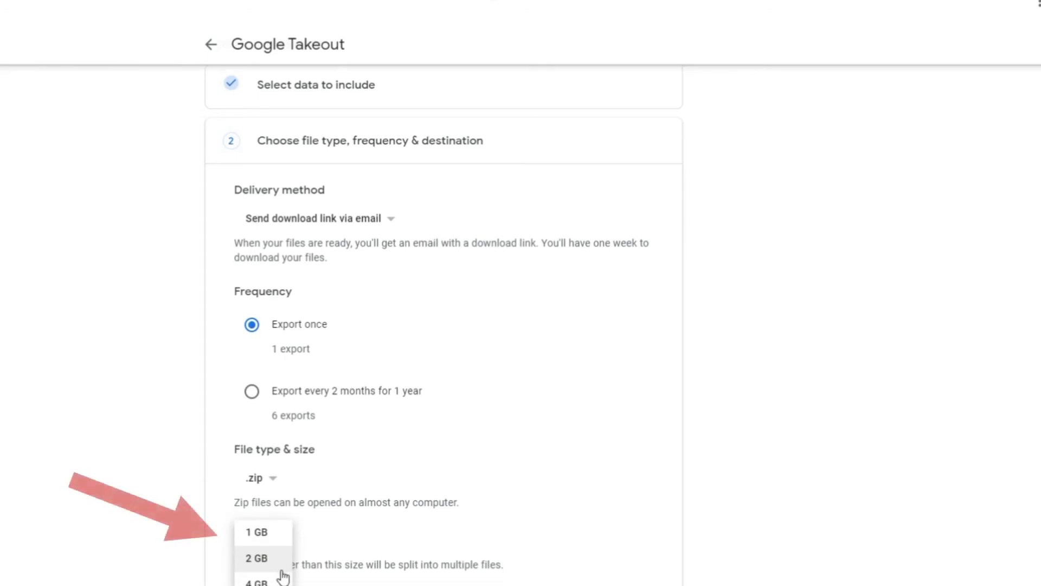
scroll(282, 503, down, 1)
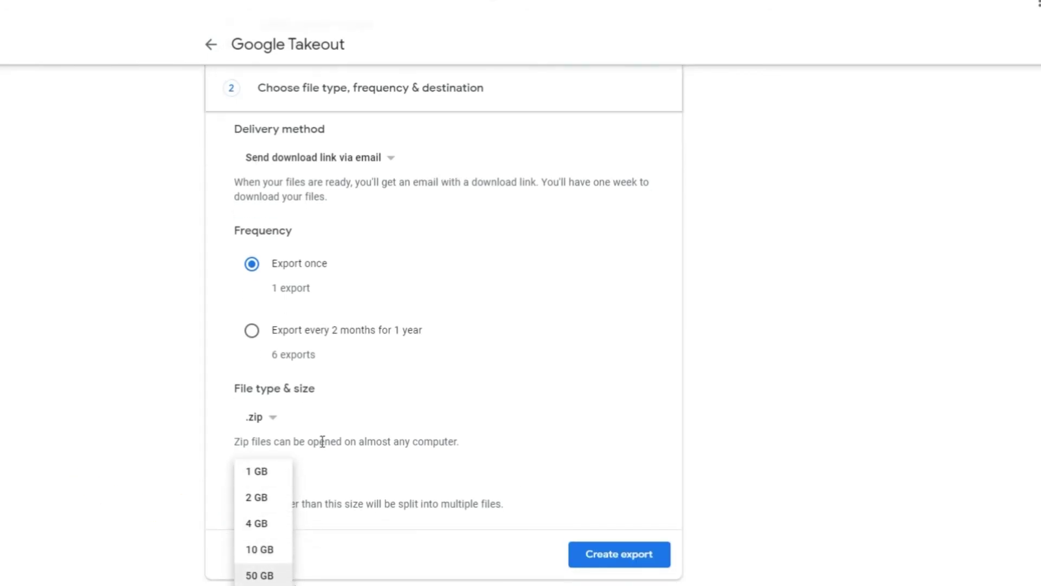
click(518, 457)
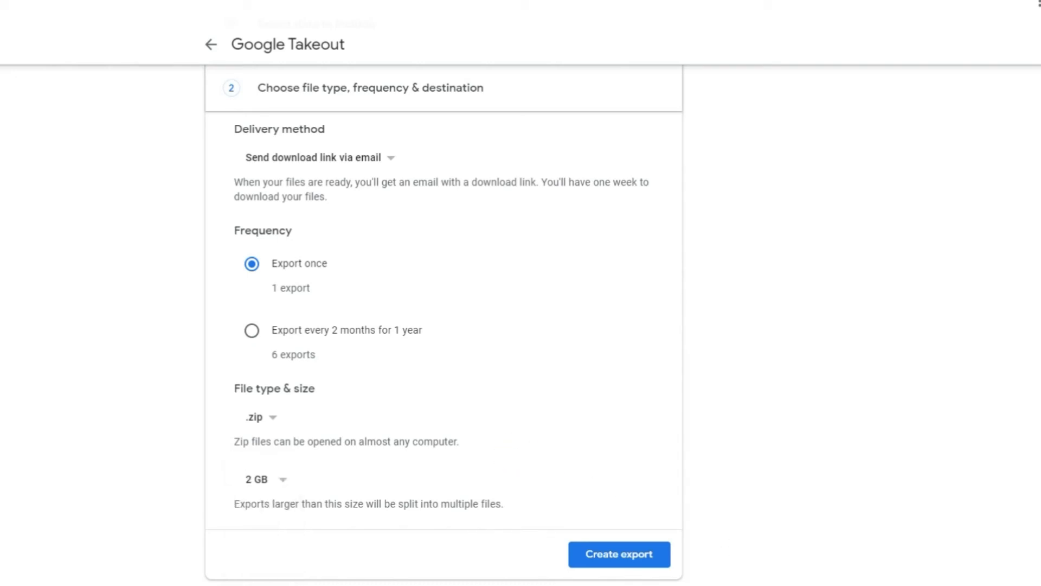
- Submit the Mail-only export with Create export
click(647, 553)
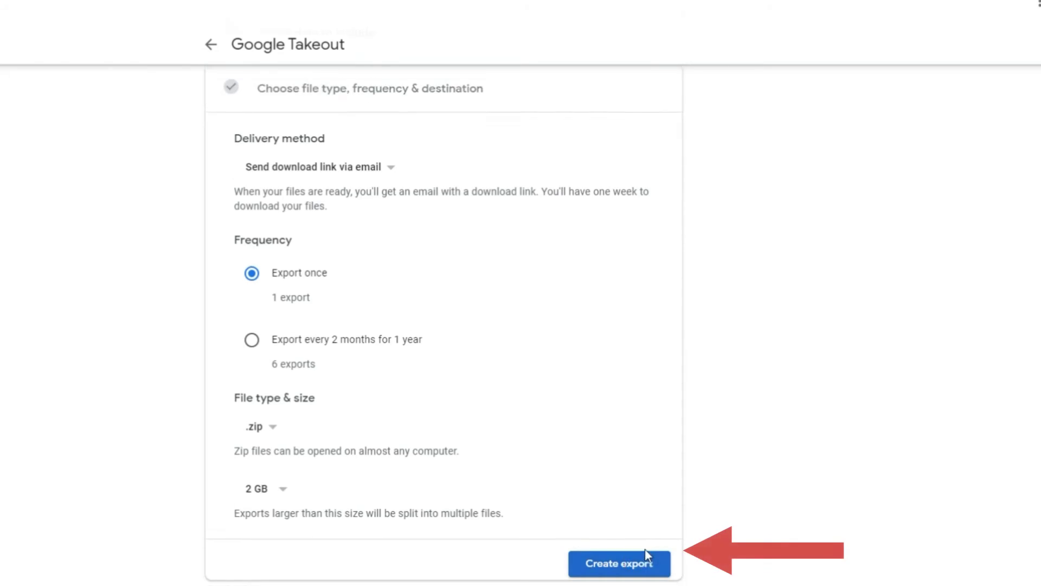